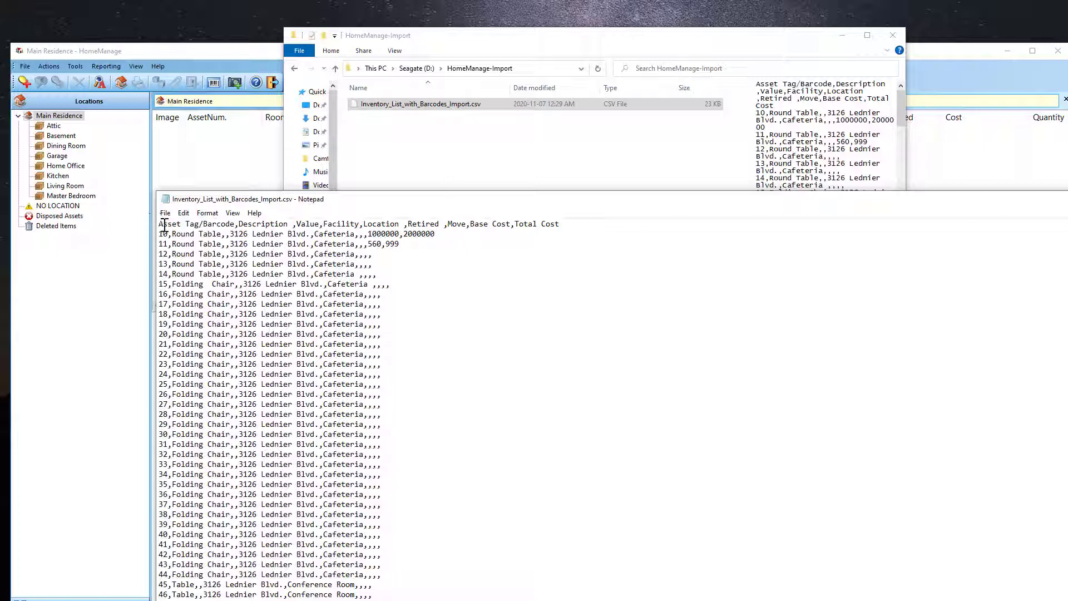
- Review the CSV's column header line in Notepad, close it, and bring HomeManage forward
left_click_drag(165, 225, 577, 225)
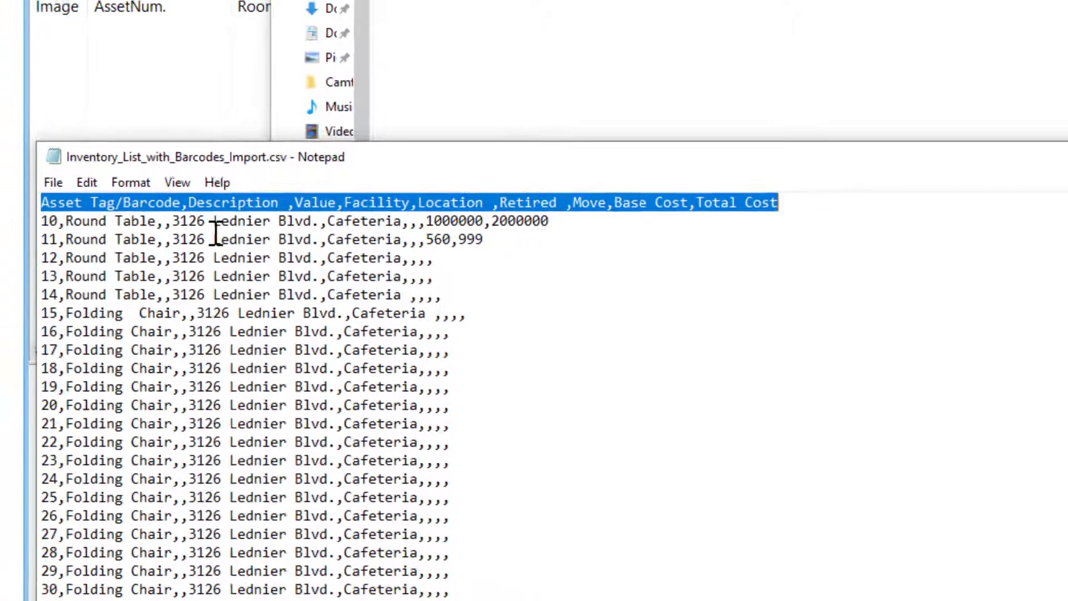
left_click(437, 36)
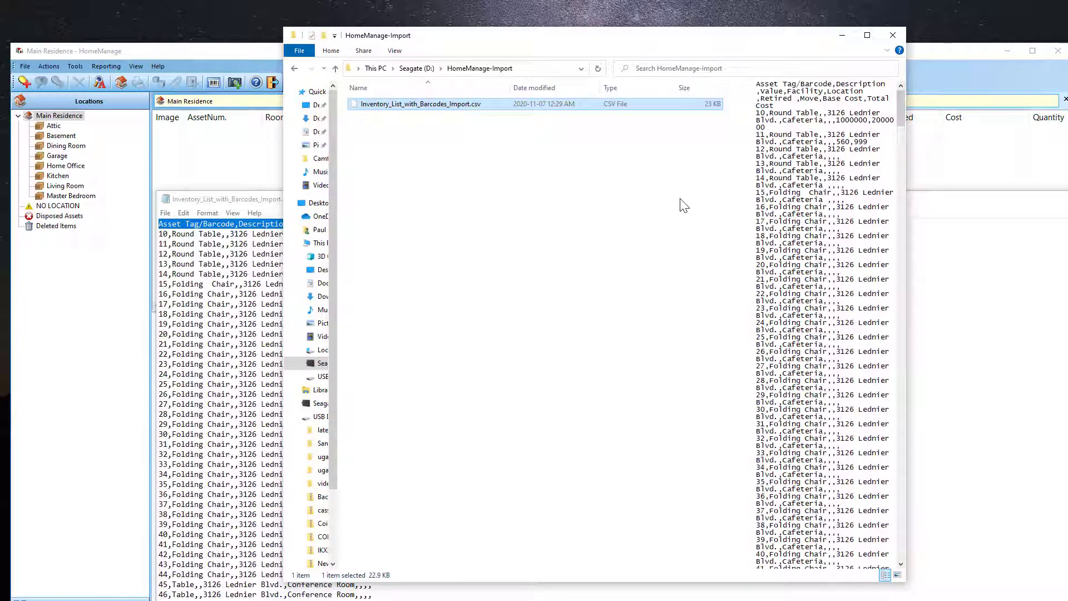
left_click(249, 198)
left_click_drag(536, 207, 337, 166)
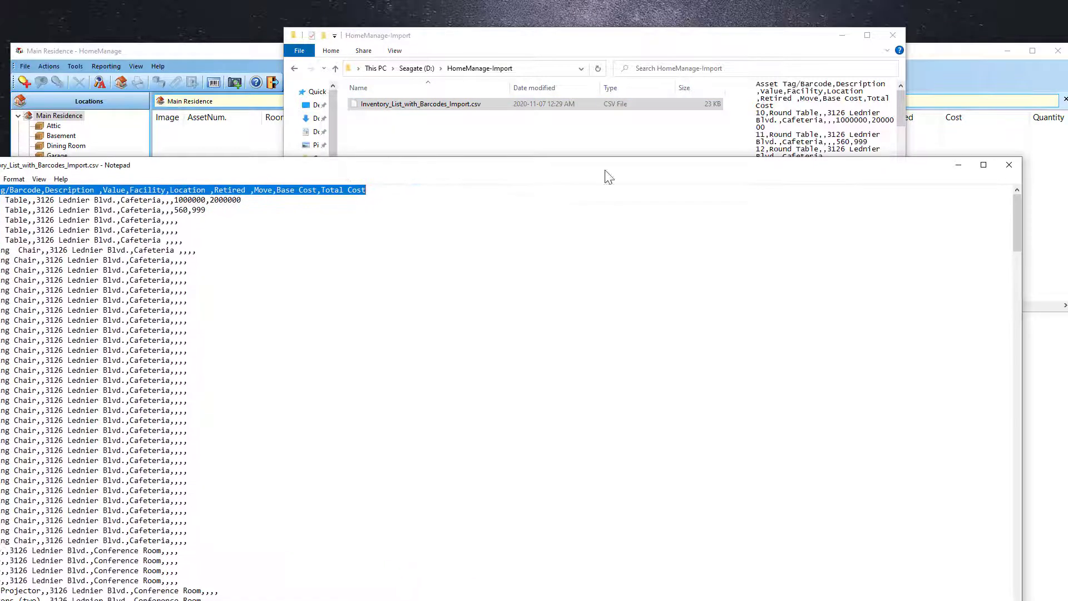
left_click(1015, 164)
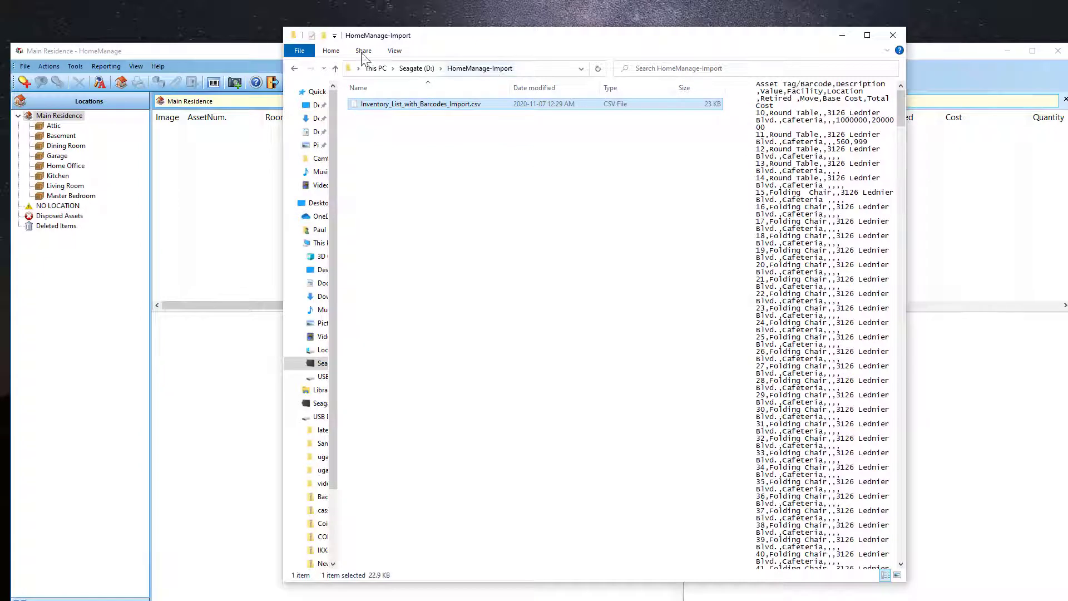
left_click_drag(241, 47, 238, 9)
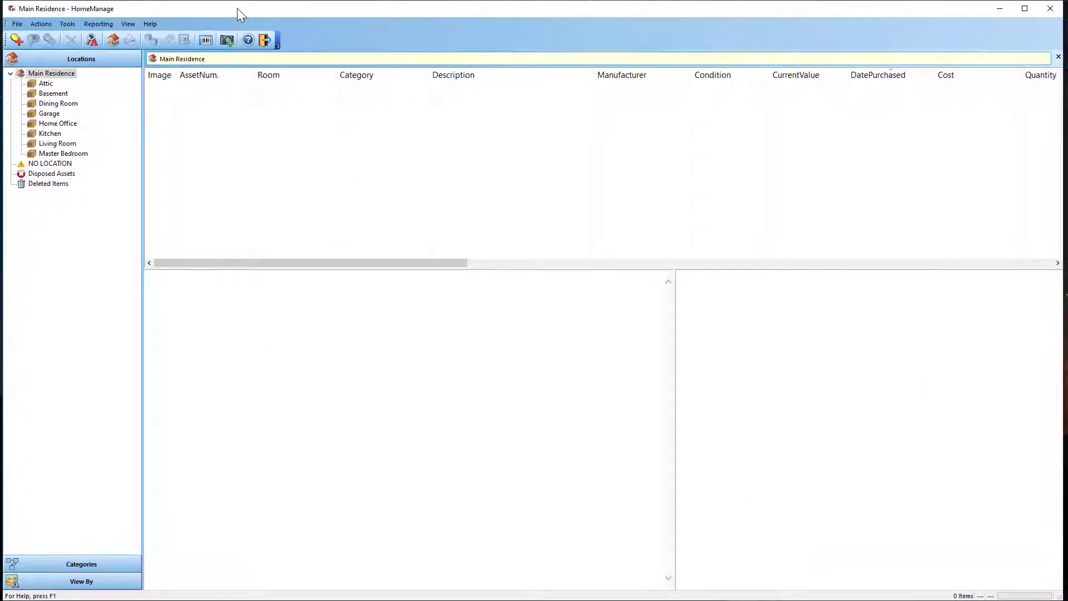
- Import Inventory_List_with_Barcodes_Import.csv from the HomeManage-Import folder, filtering to Text Files
left_click(16, 24)
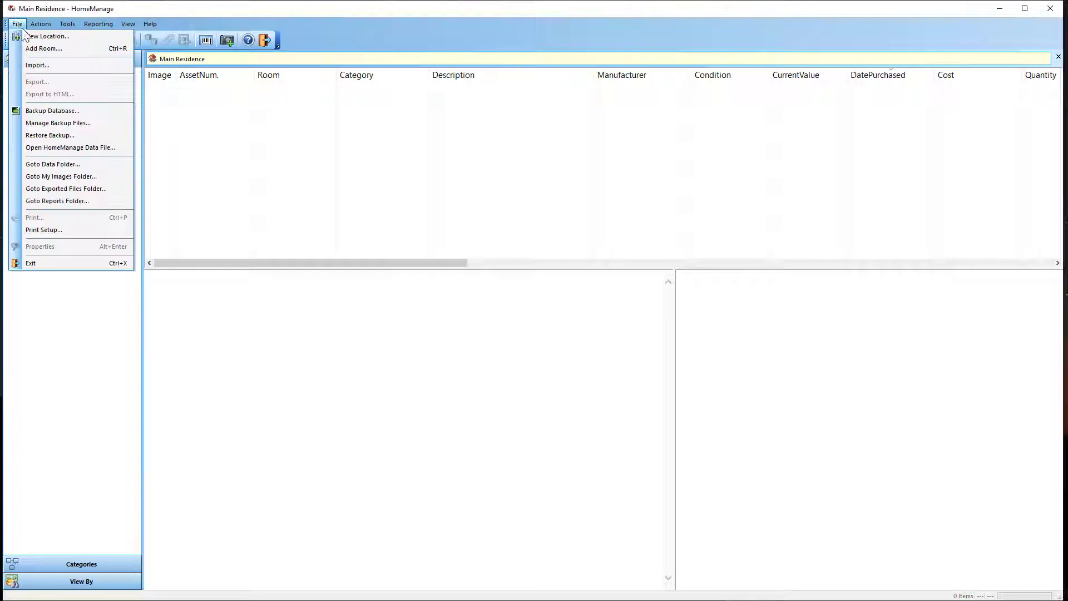
left_click(42, 65)
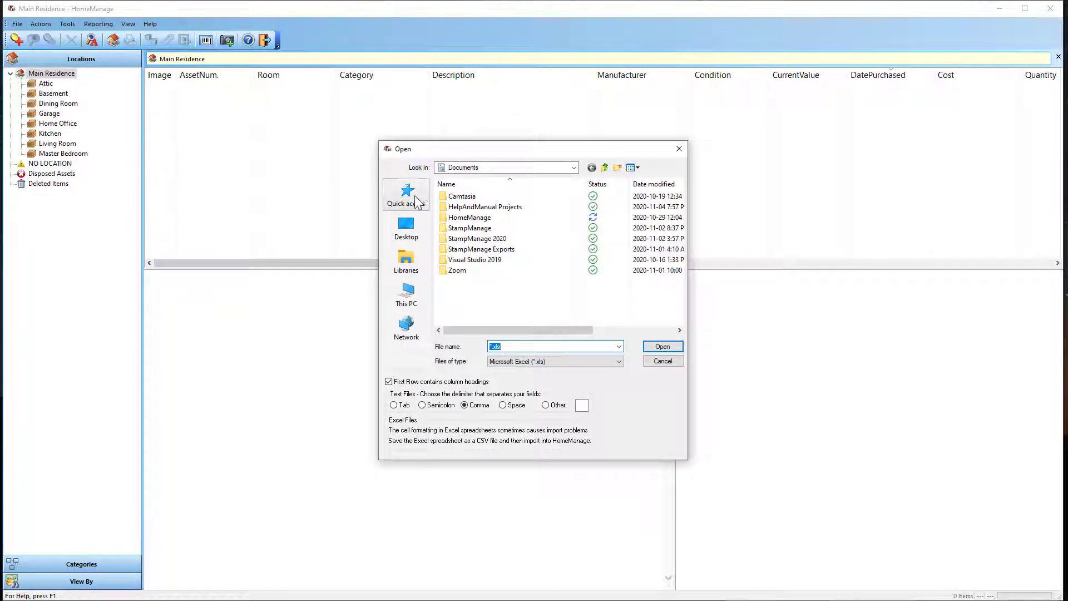
left_click(618, 361)
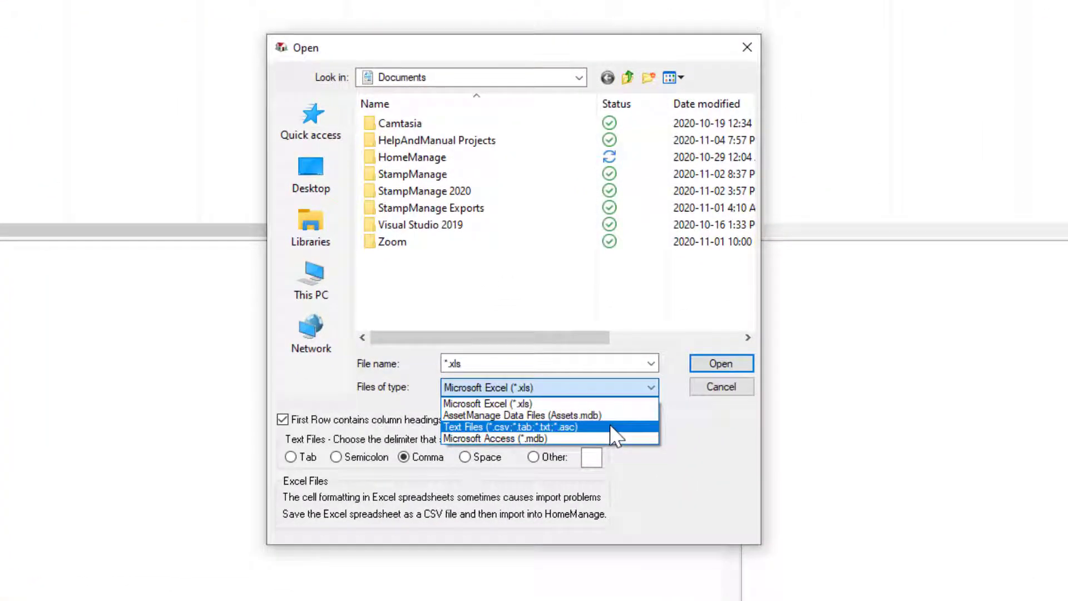
left_click(609, 426)
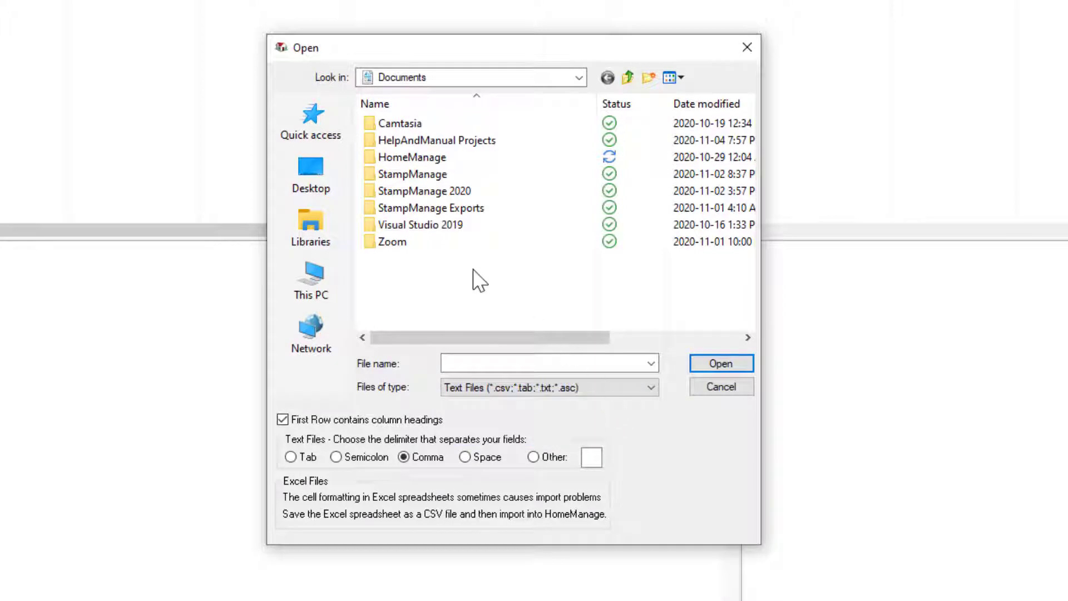
left_click(437, 140)
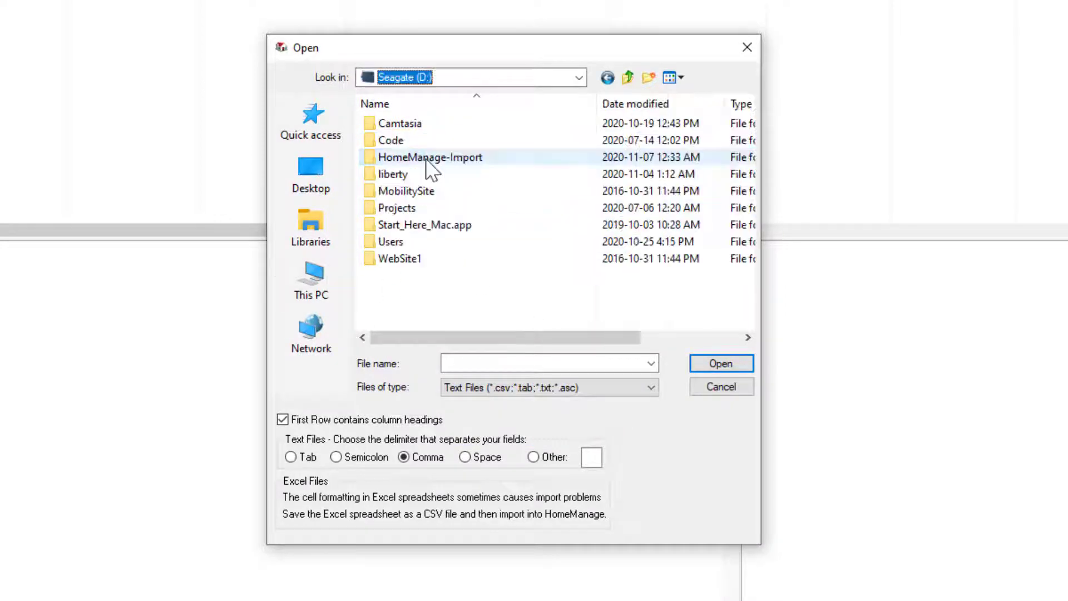
double_click(429, 158)
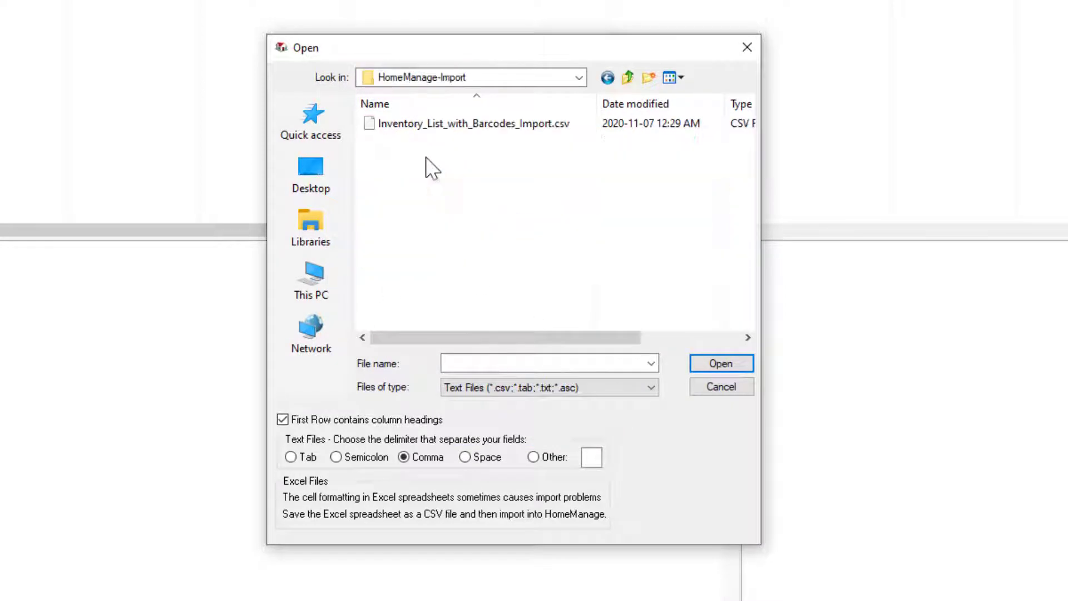
left_click(482, 126)
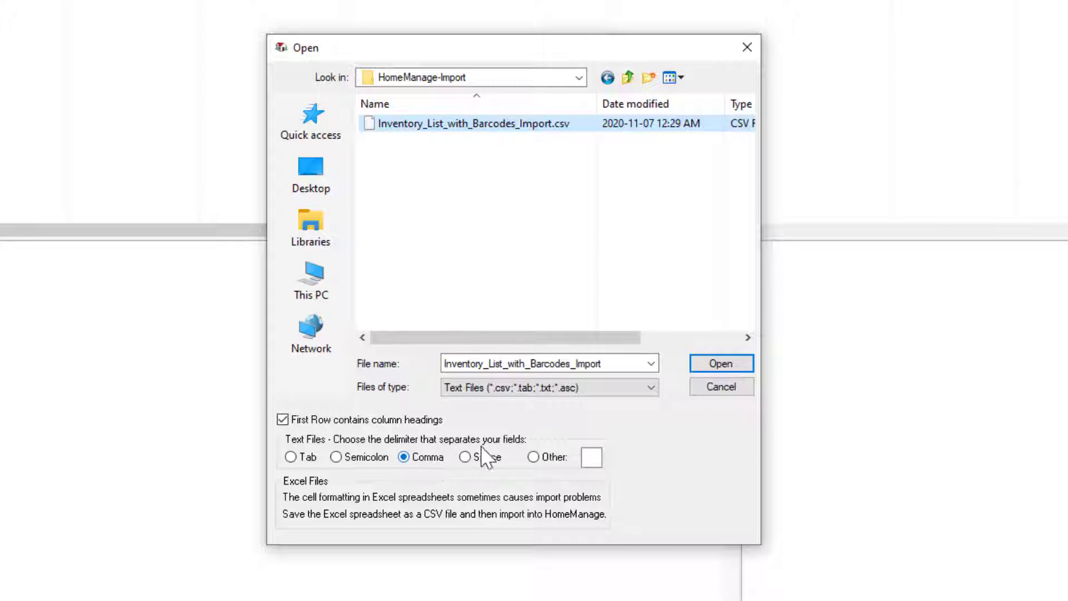
left_click(715, 363)
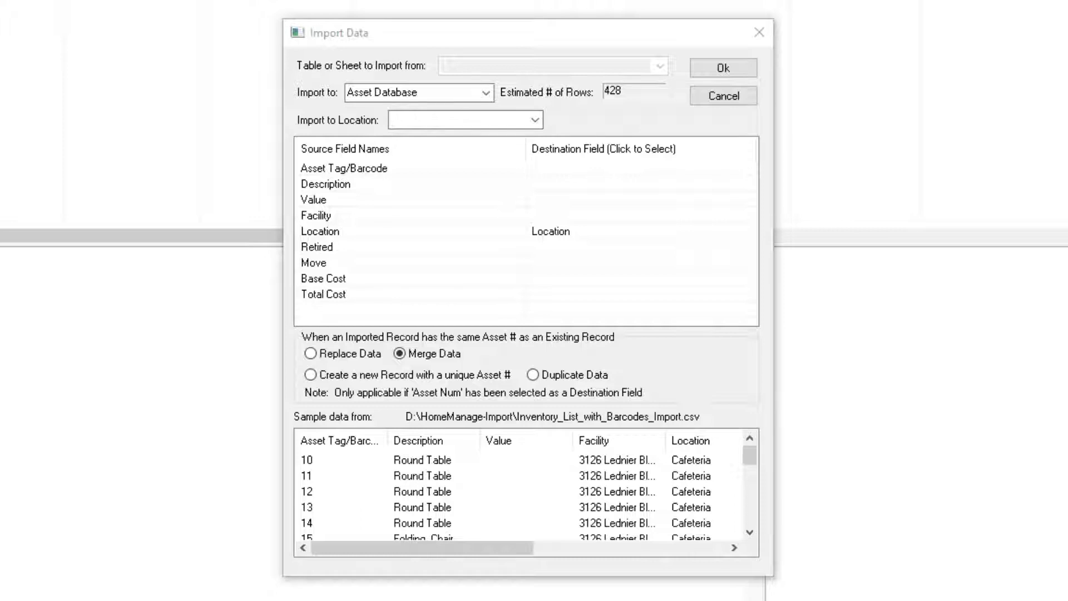
left_click(487, 96)
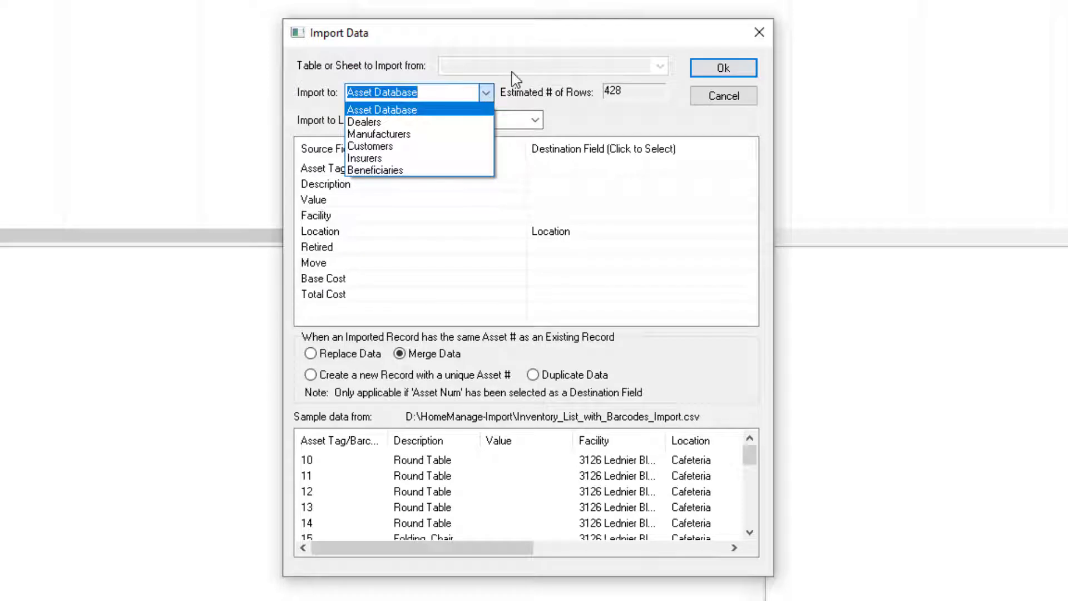
left_click(381, 69)
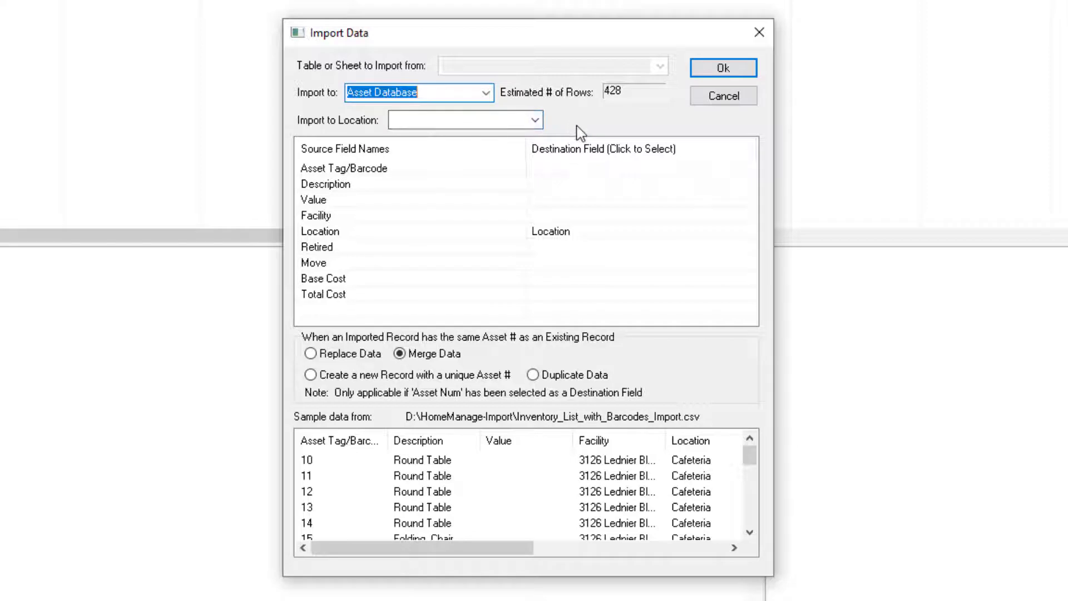
left_click_drag(484, 548, 512, 553)
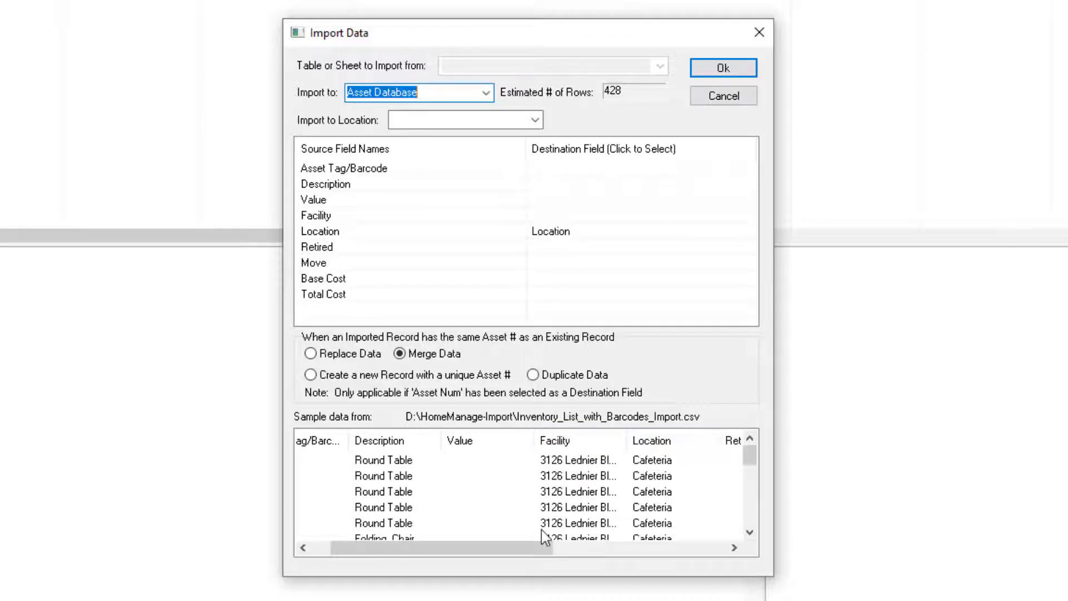
left_click_drag(513, 554, 486, 549)
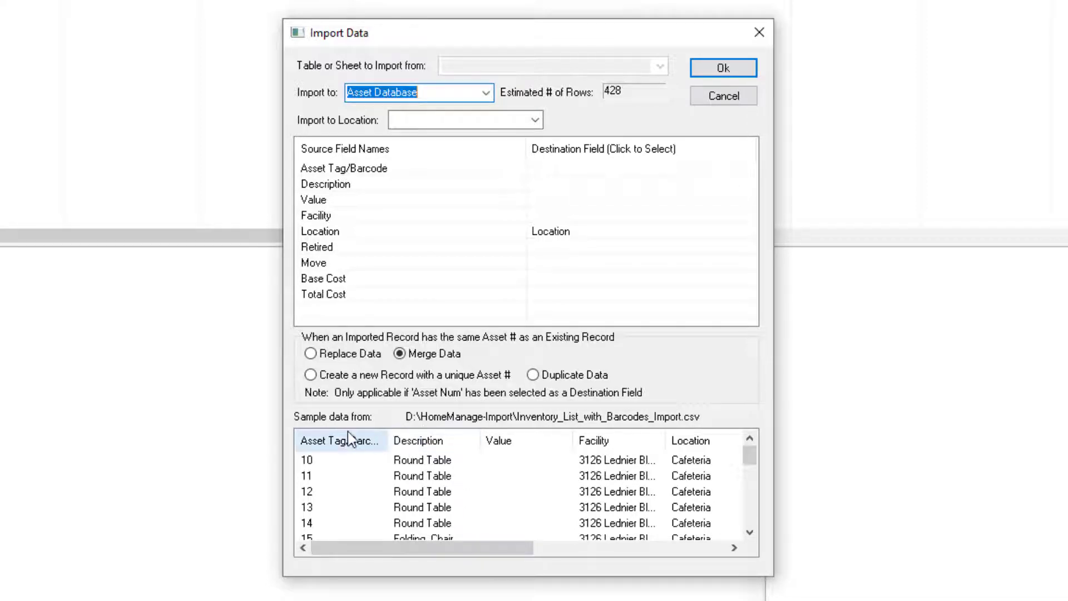
left_click_drag(496, 553, 527, 452)
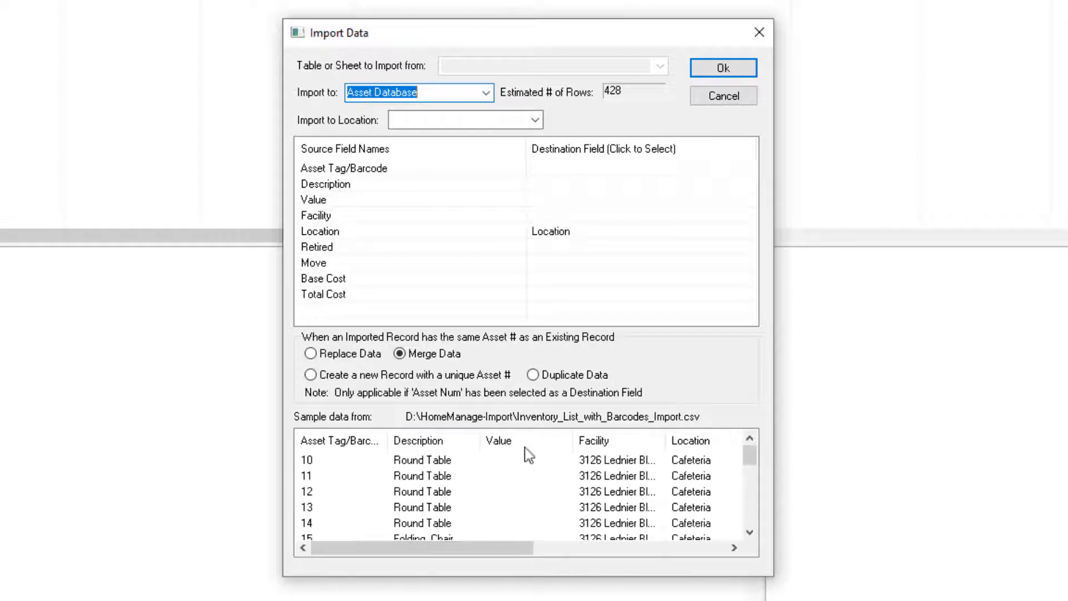
left_click(552, 169)
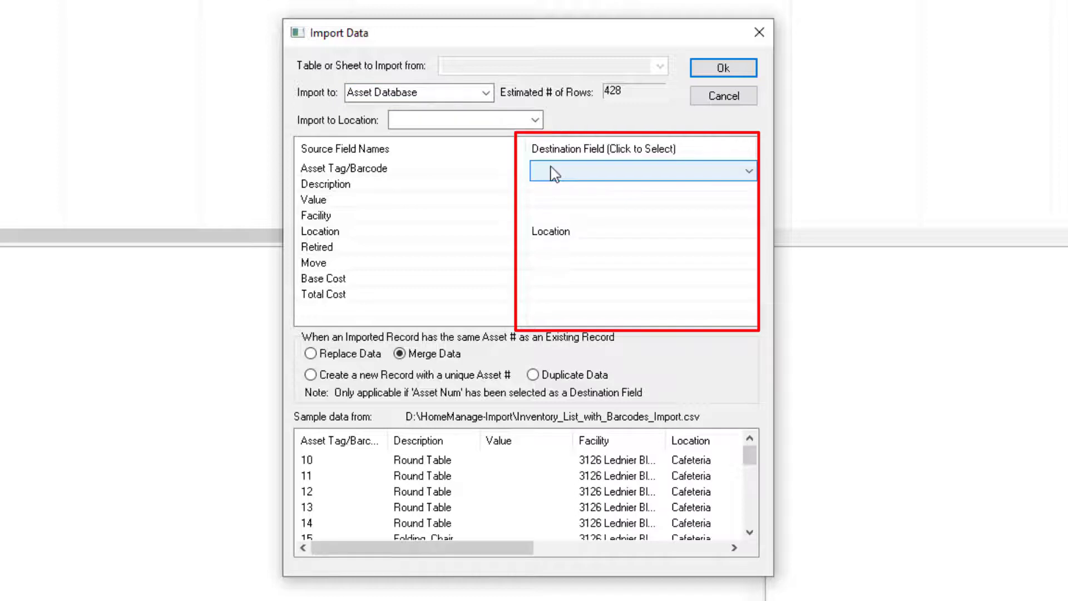
- Map Asset Tag/Barcode to Asset #, Description to Description, and Value to Current Value
left_click(745, 171)
left_click(602, 217)
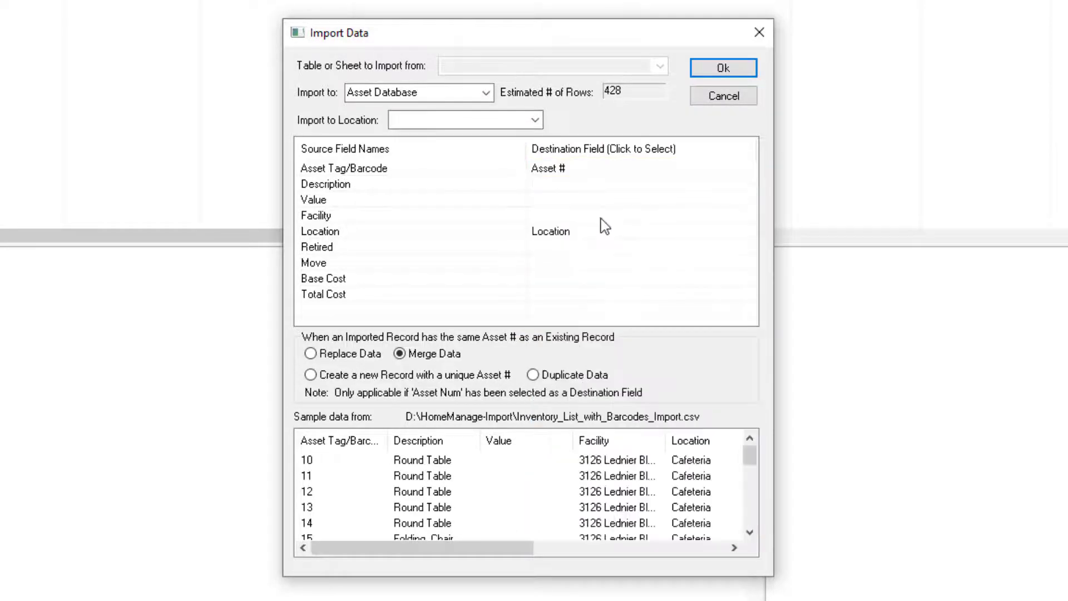
left_click(574, 188)
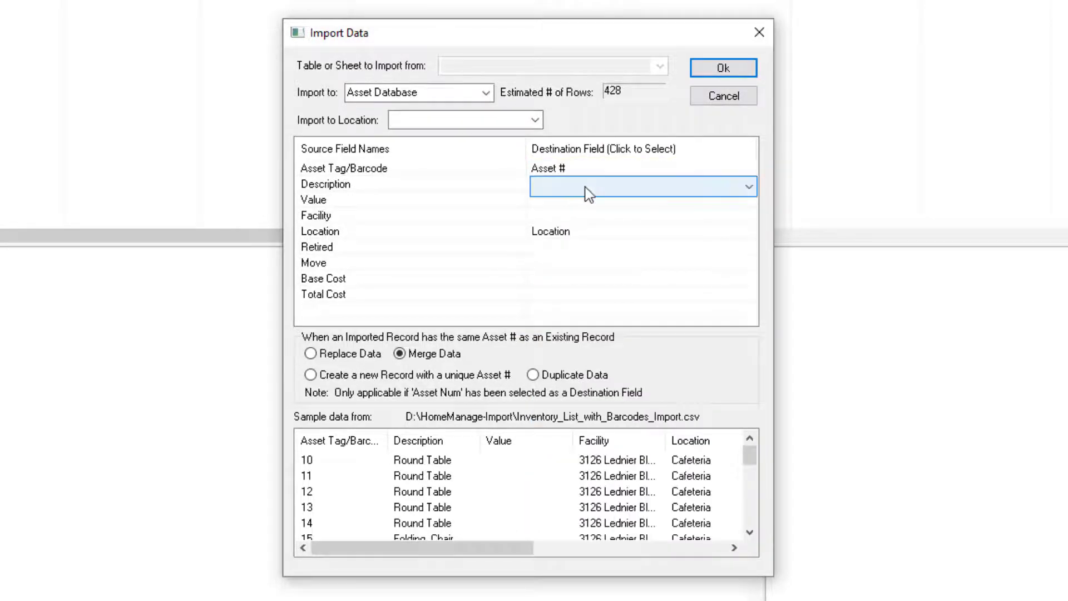
left_click(749, 188)
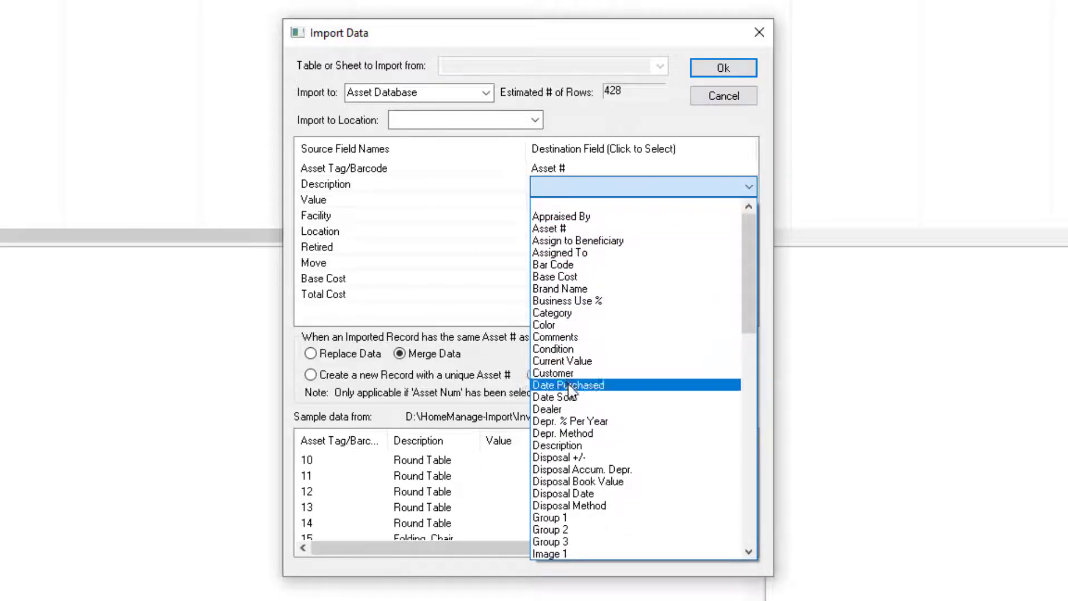
left_click(573, 446)
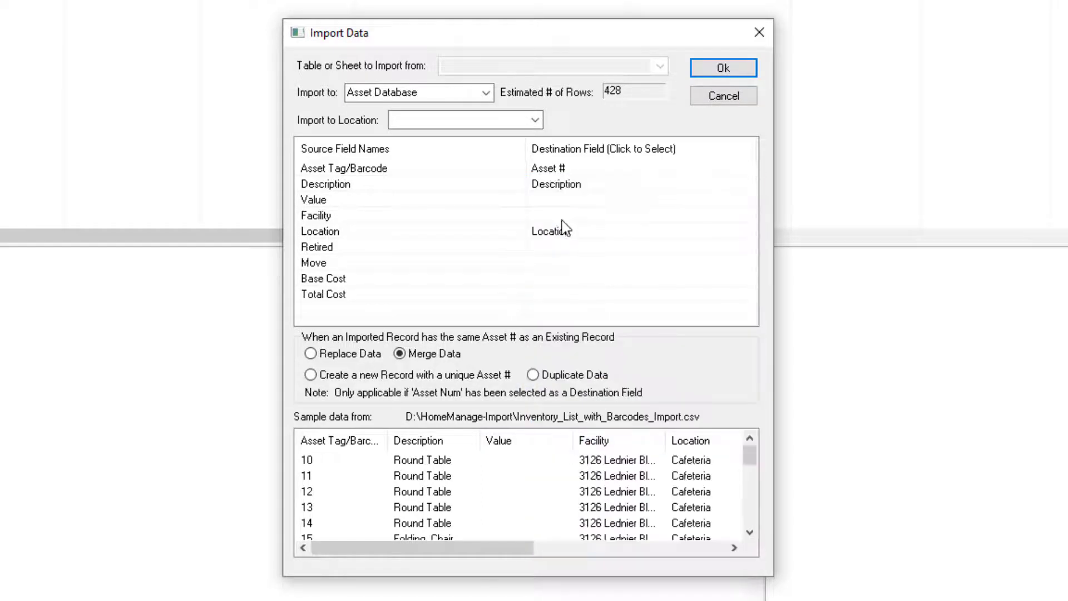
left_click(558, 205)
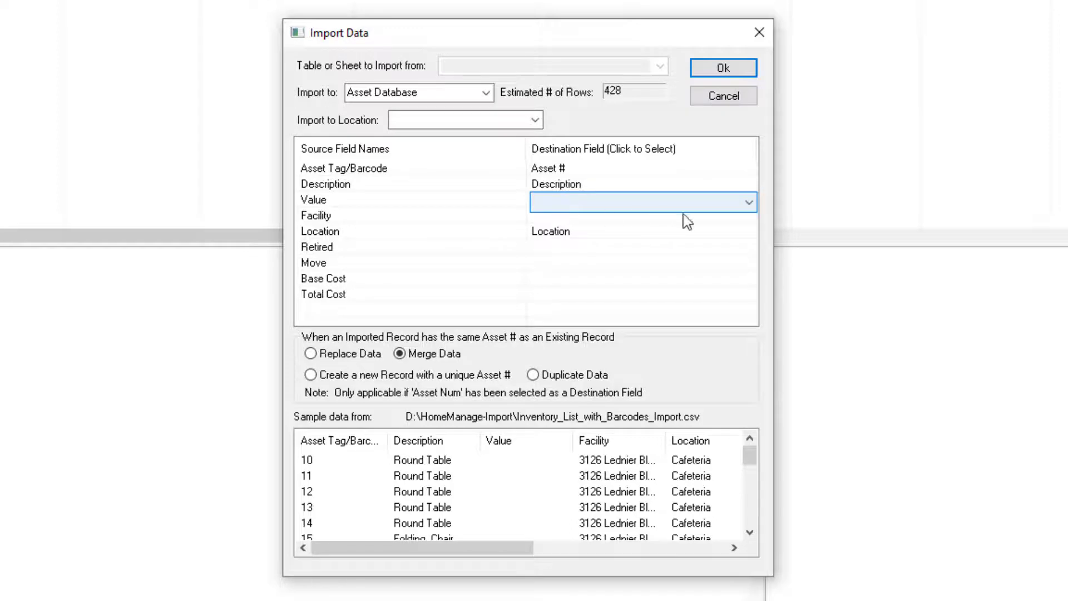
left_click(748, 203)
left_click_drag(749, 329, 767, 361)
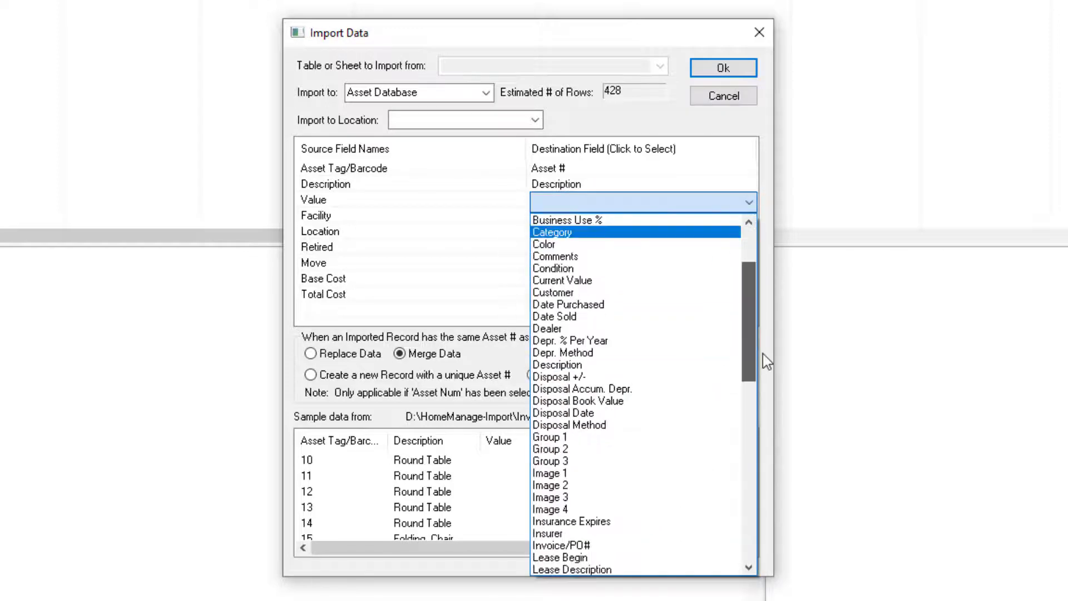
left_click(640, 280)
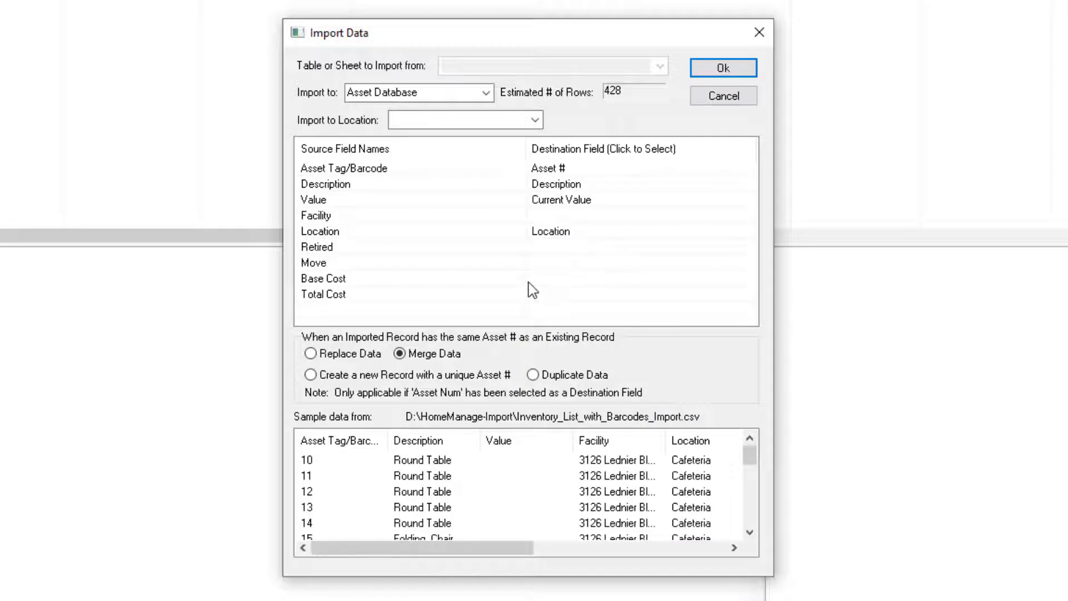
- Map Base Cost to Base Cost and Total Cost to Total Cost
left_click(546, 278)
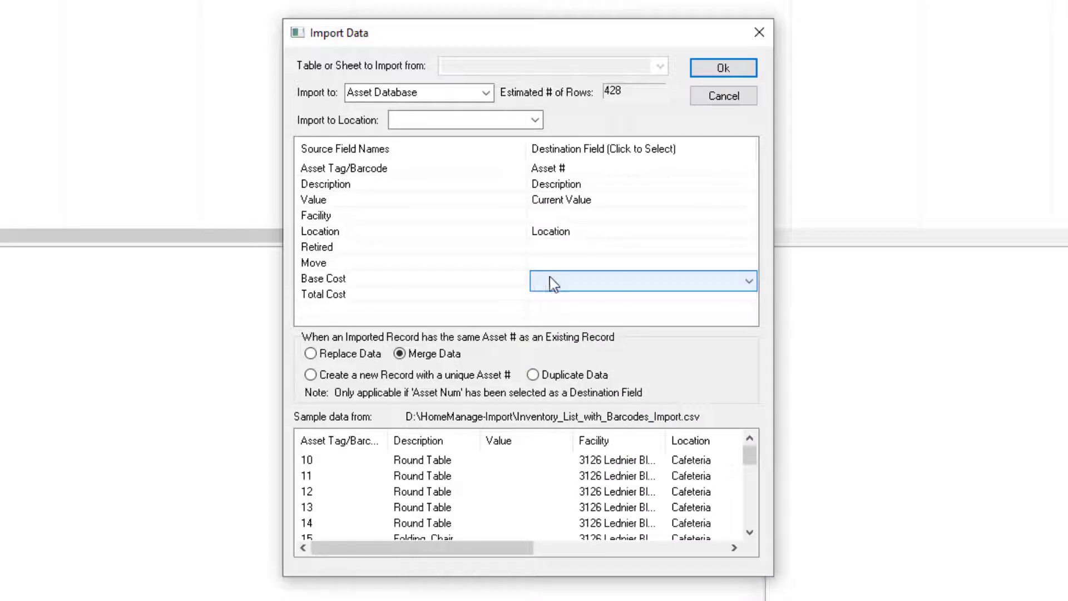
left_click(742, 281)
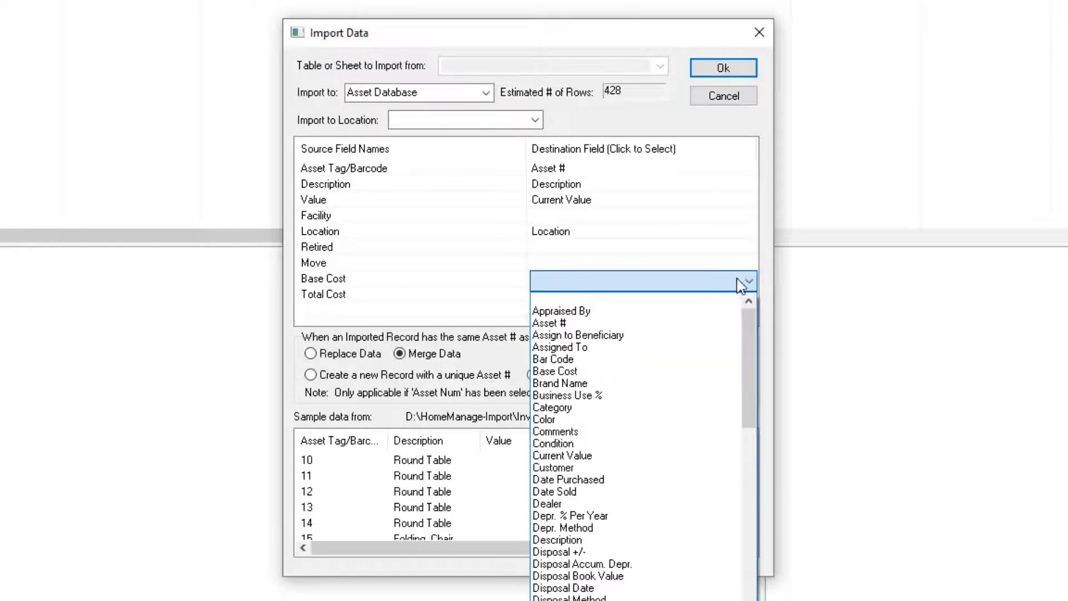
left_click(634, 371)
left_click(589, 295)
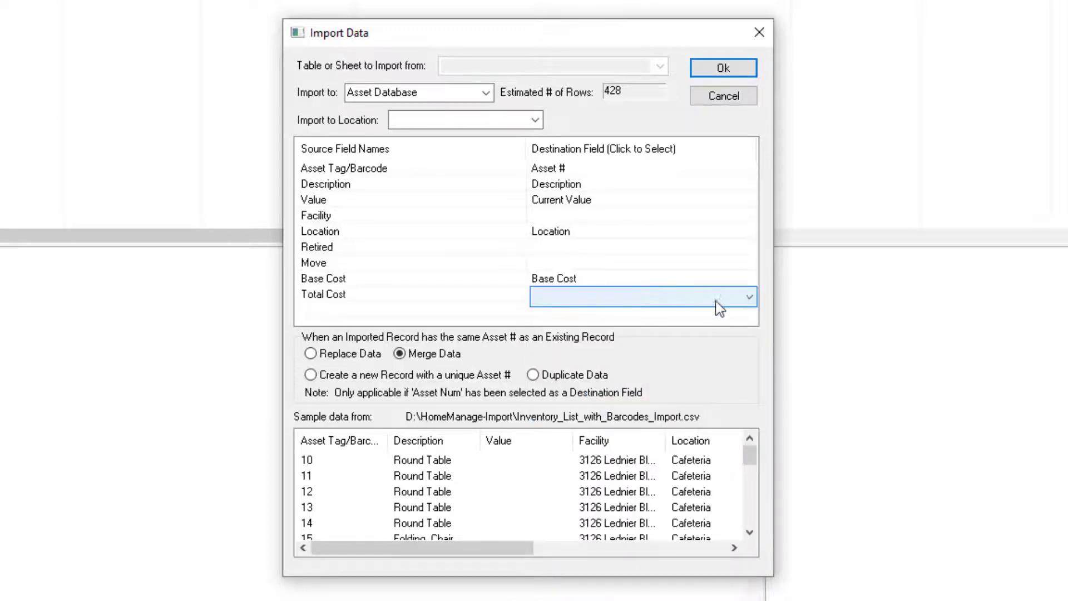
left_click(750, 299)
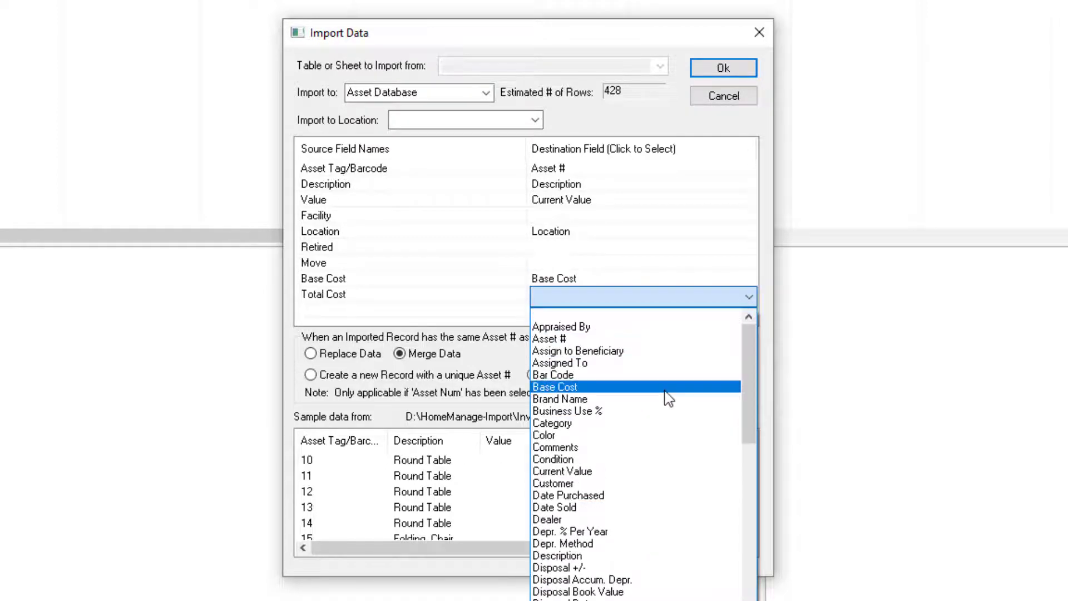
scroll(669, 398, "down", 7)
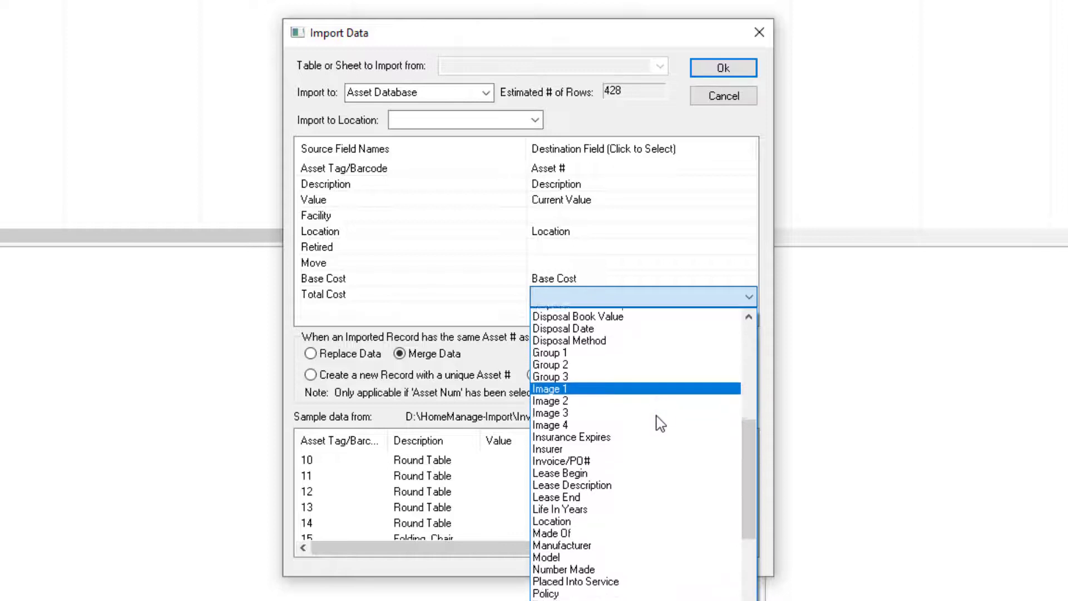
scroll(658, 423, "down", 5)
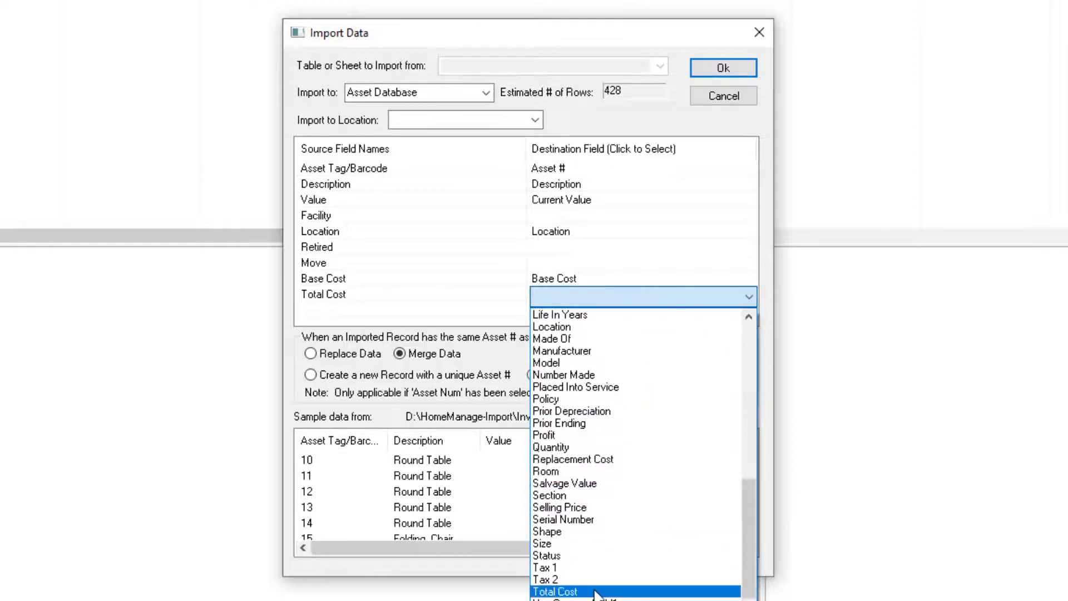
left_click(596, 592)
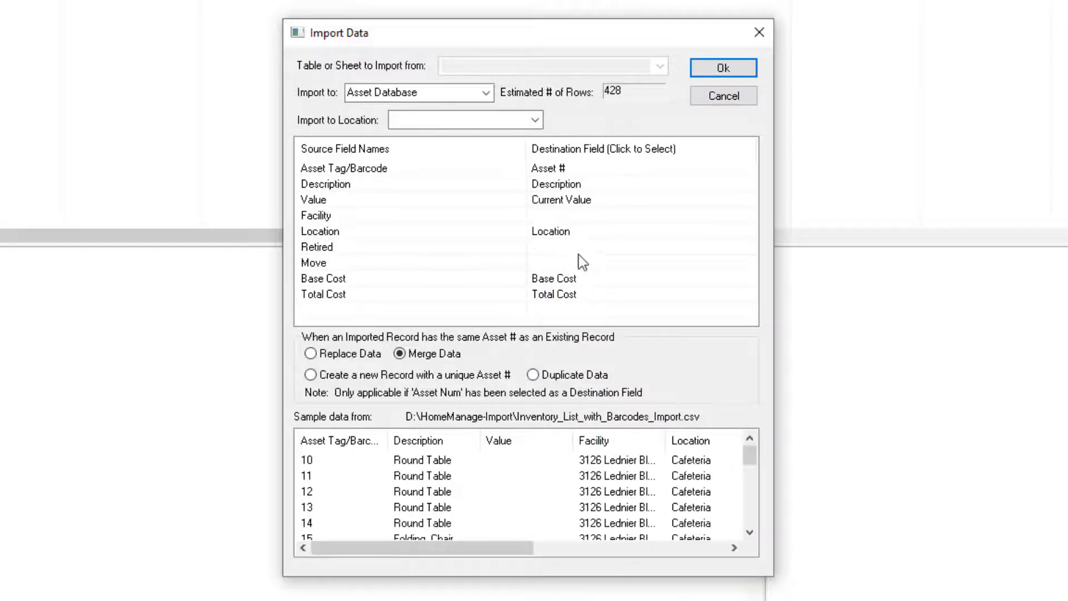
- Map Facility to Location and Location to Room, then import the 428 rows
left_click(570, 215)
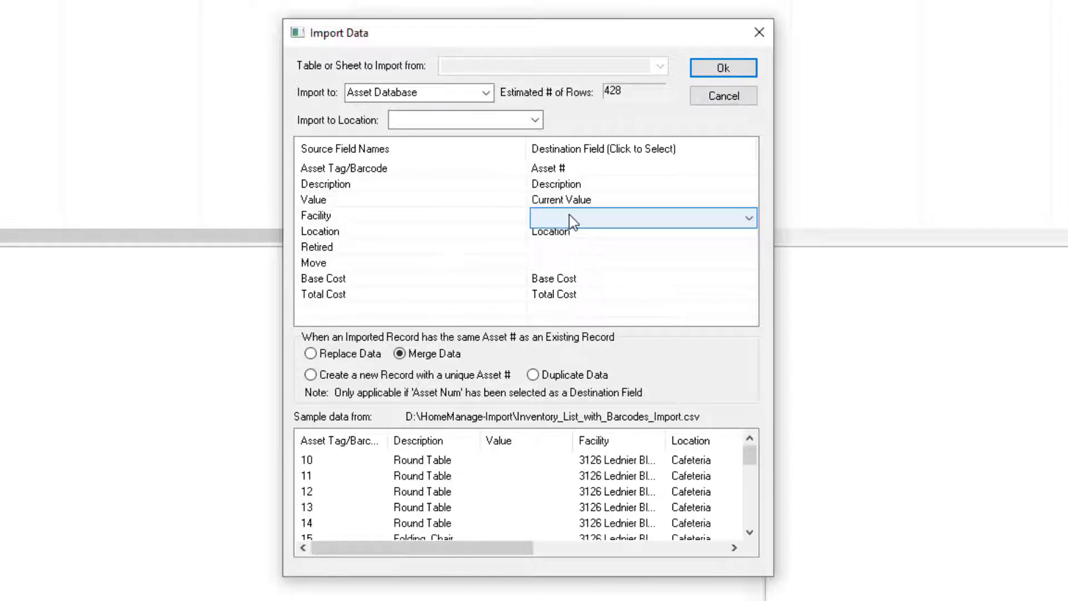
left_click(749, 218)
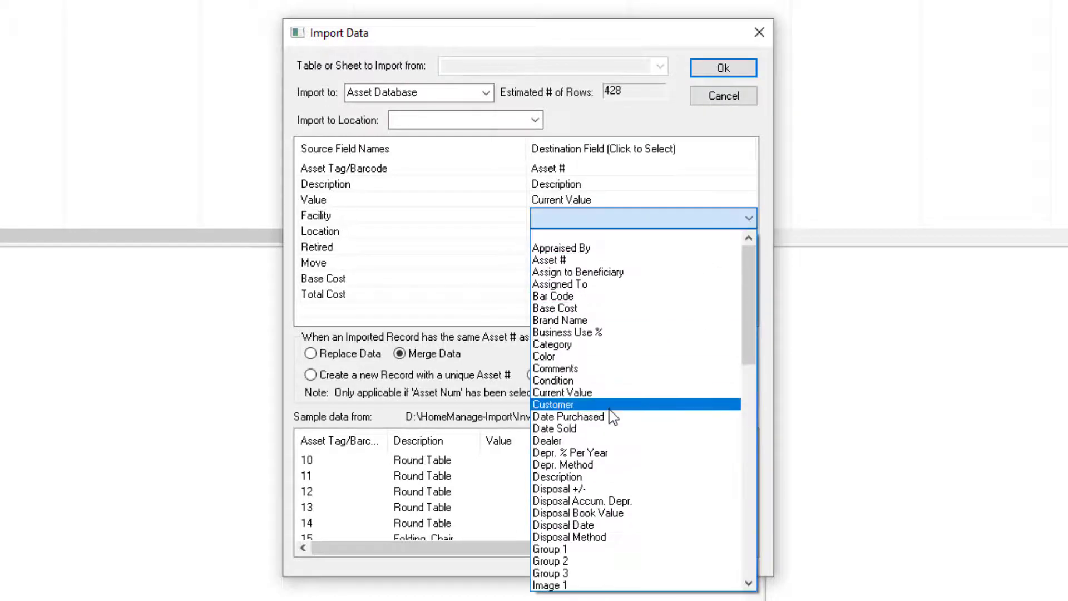
scroll(608, 409, "down", 6)
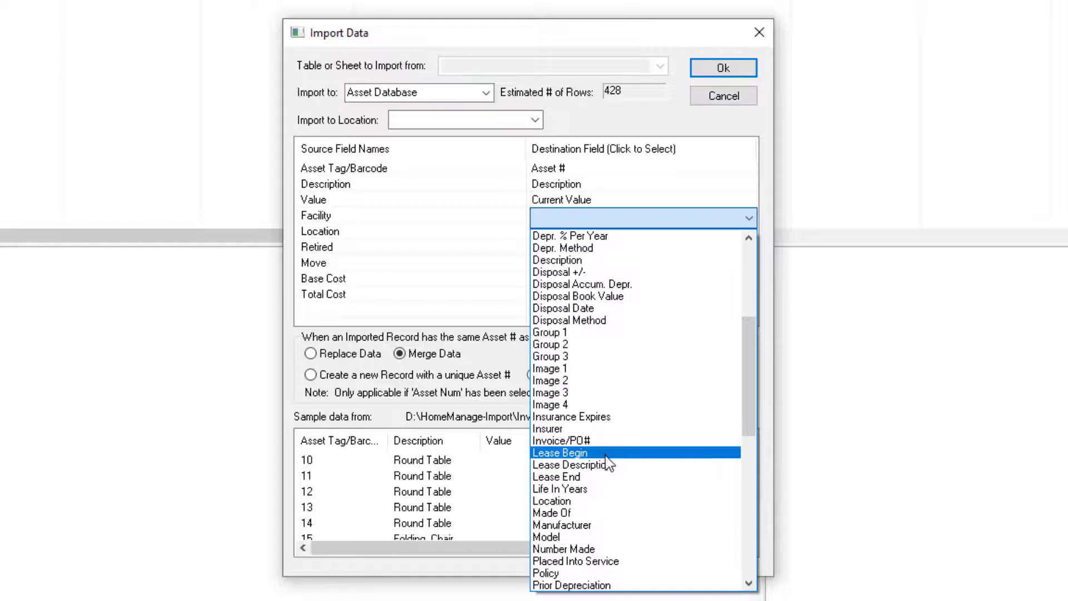
left_click(612, 502)
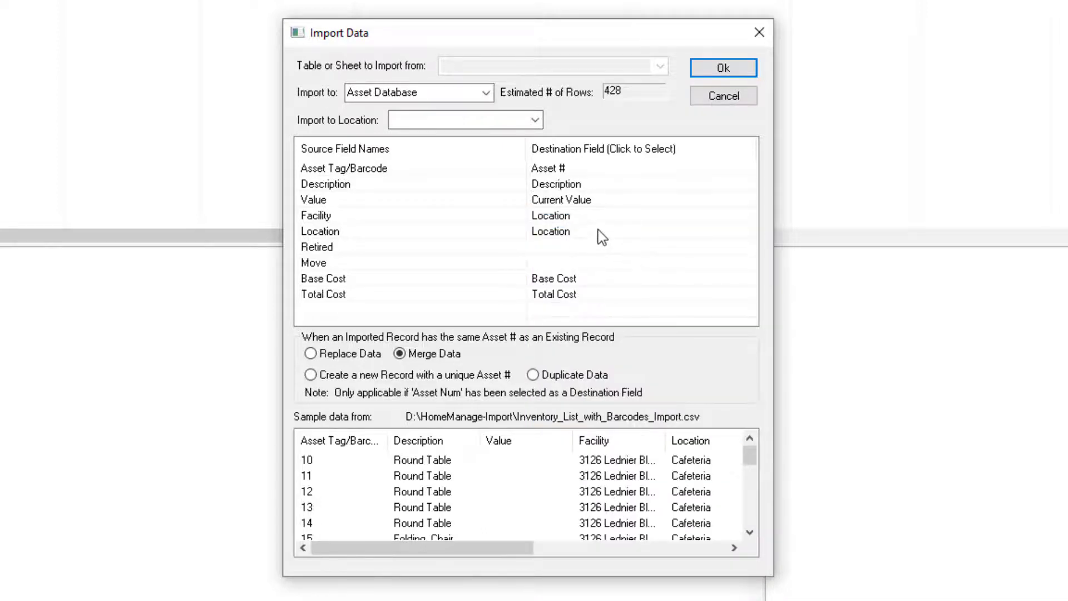
left_click(599, 232)
left_click(746, 235)
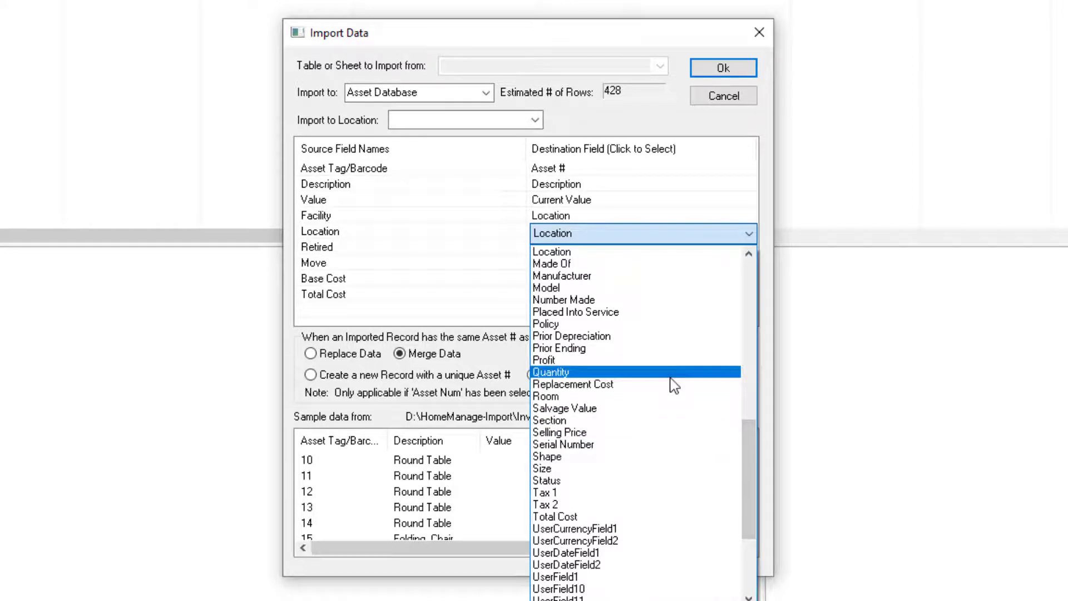
left_click(652, 396)
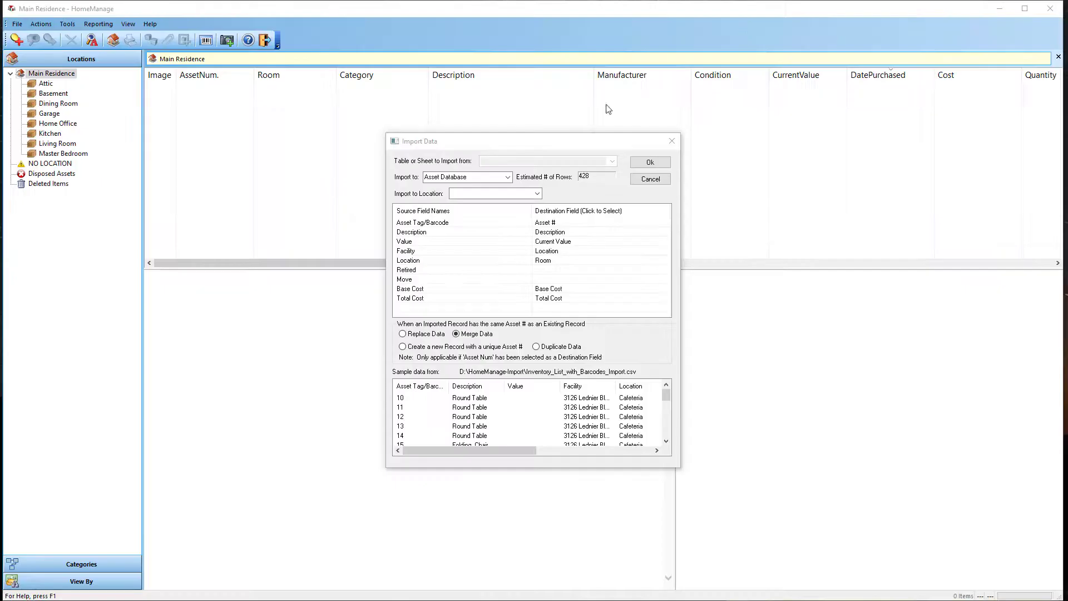
left_click(661, 164)
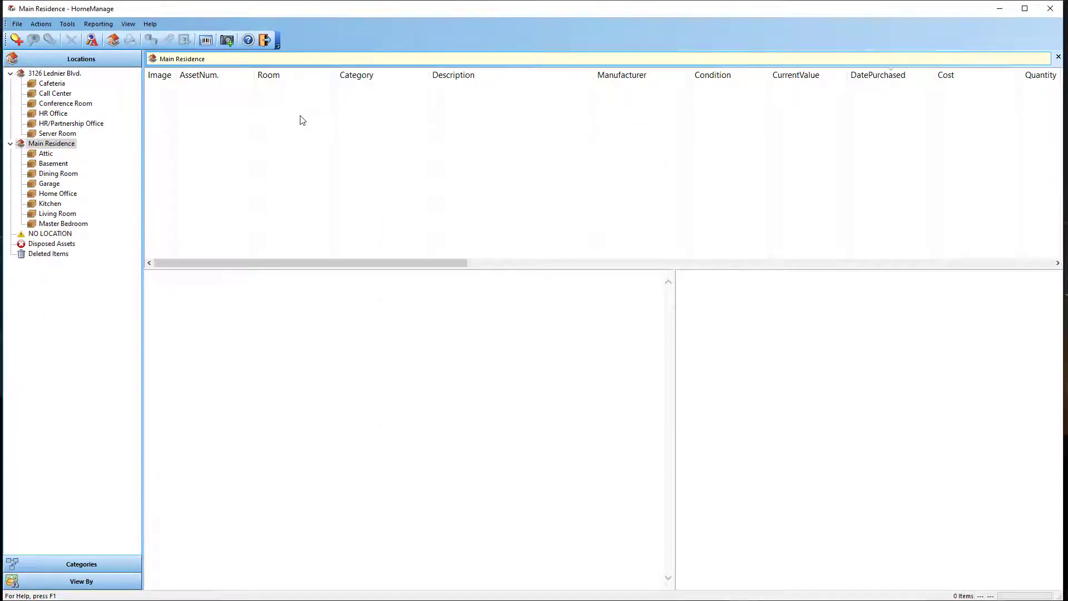
left_click(57, 74)
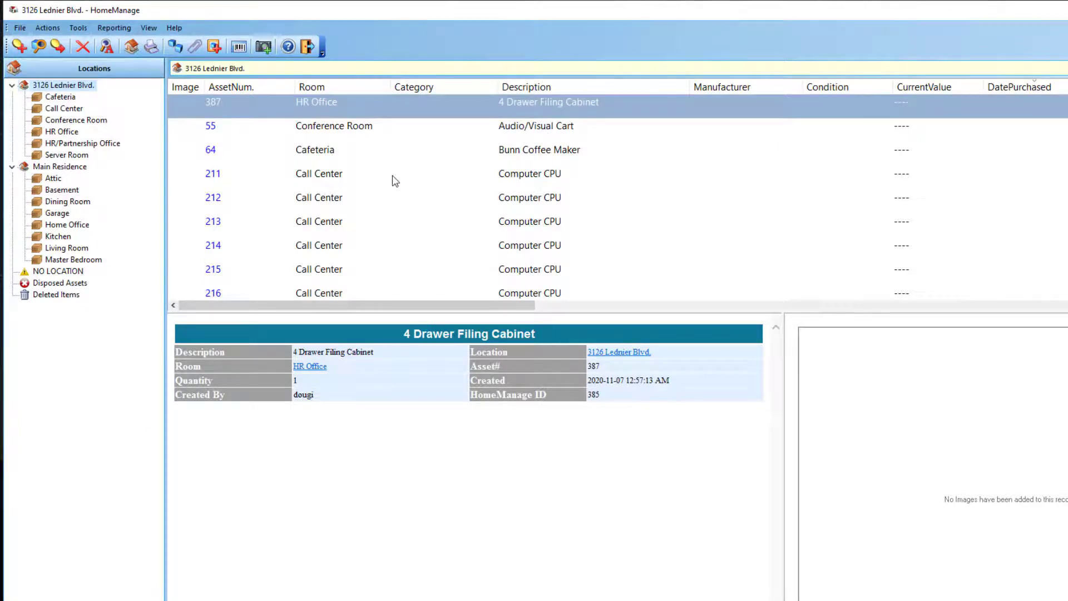
scroll(395, 181, "down", 3)
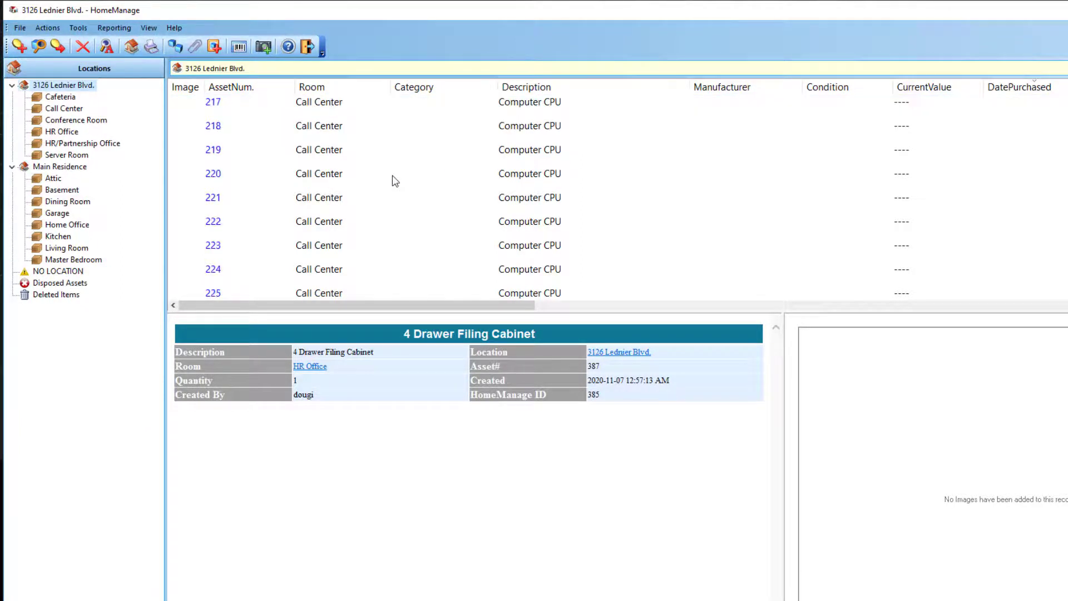
scroll(395, 181, "up", 3)
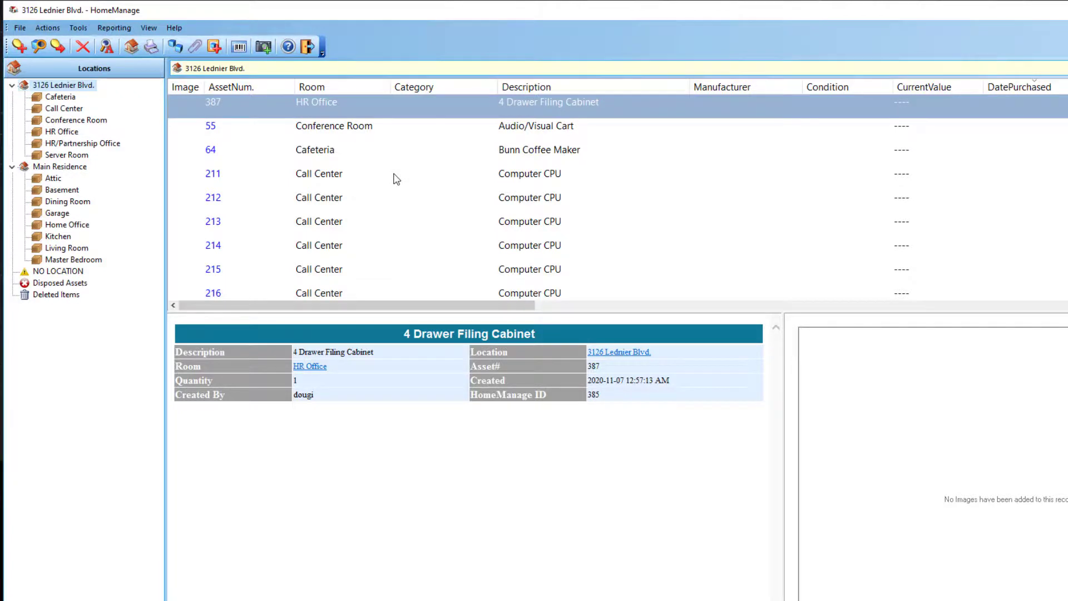
- Use Ctrl+Alt+Shift+X to bring up the warning for deleting all assets
key("ctrl+alt+shift+x")
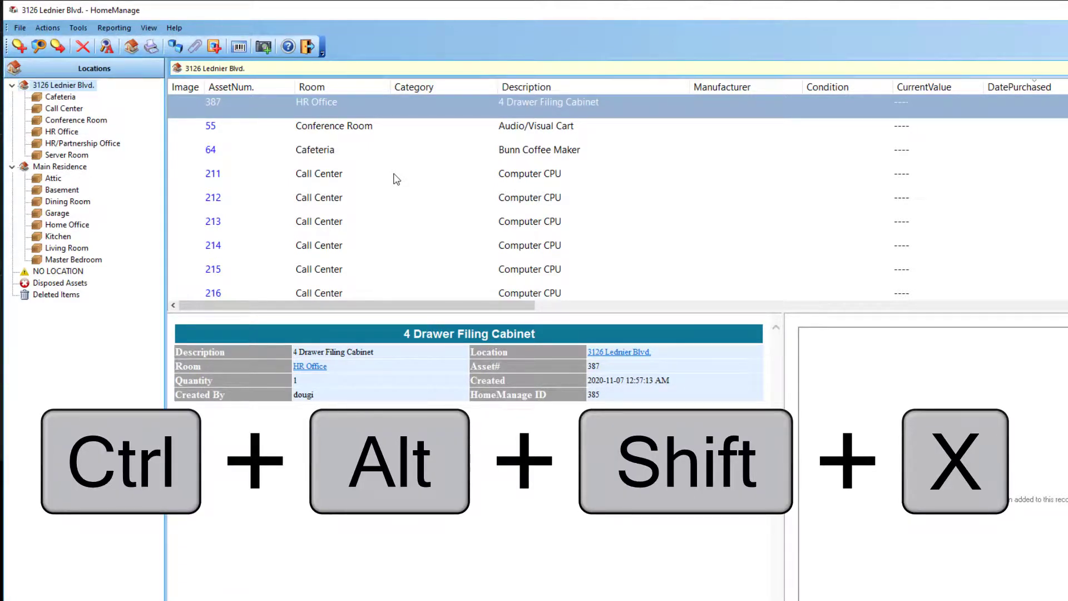
key("ctrl+alt+shift+x")
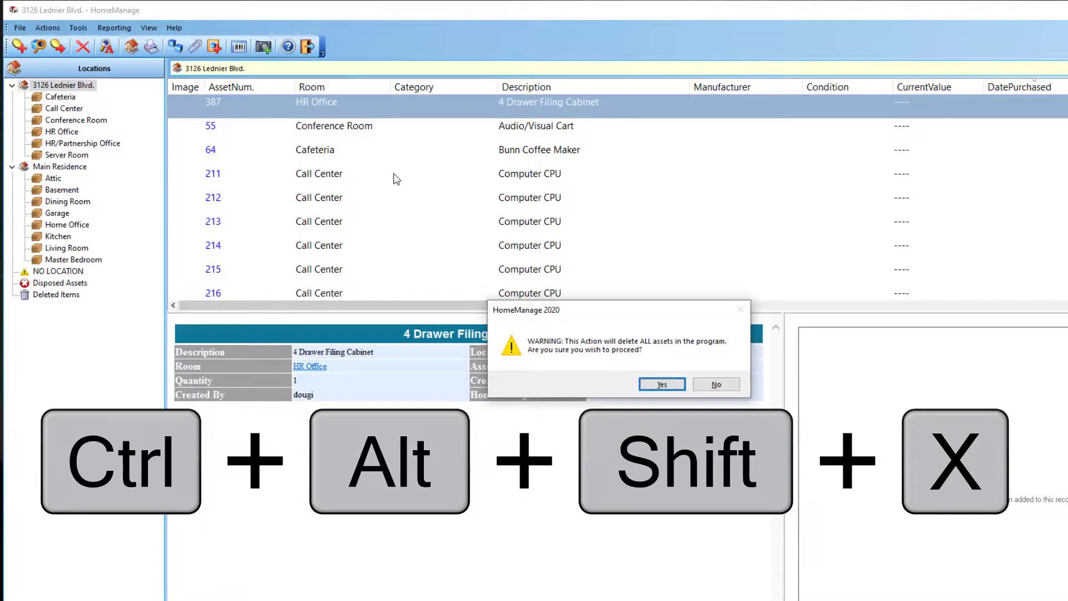